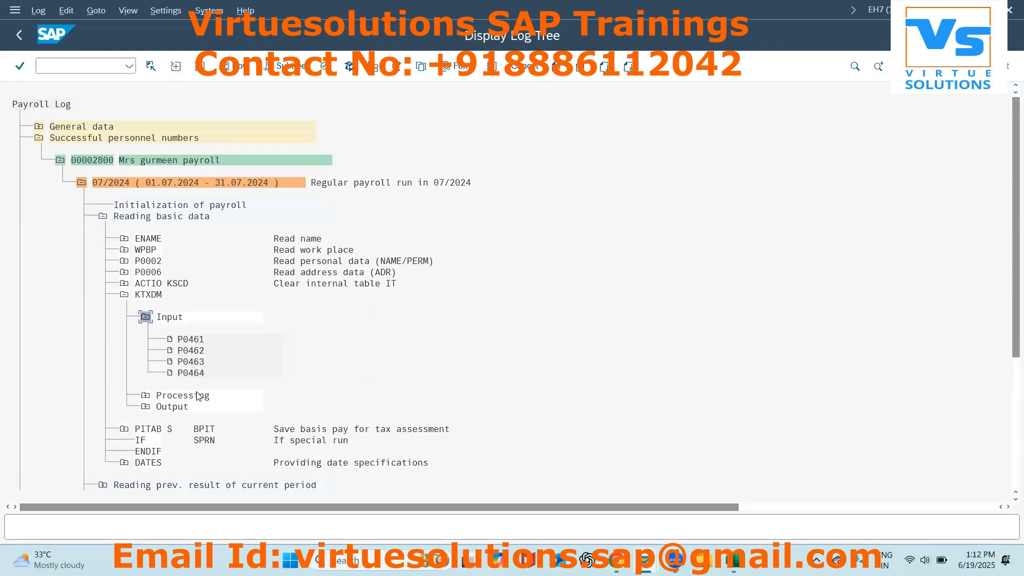
View the TAX1, TAX2 and WCB1 tables in the KTXDM output of the payroll log and collapse KTXDM
left_click(146, 408)
double_click(188, 429)
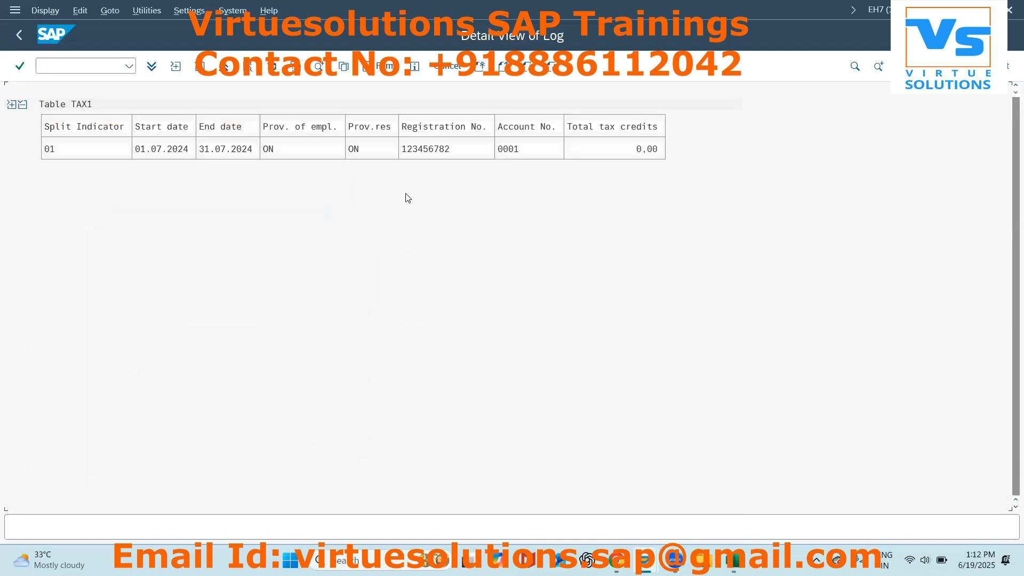
left_click(19, 34)
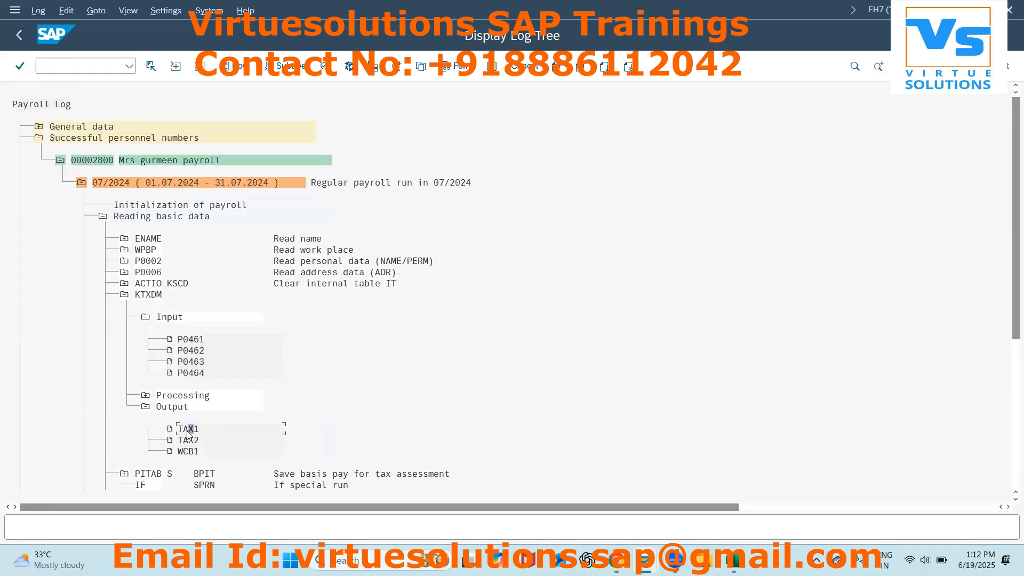
double_click(189, 441)
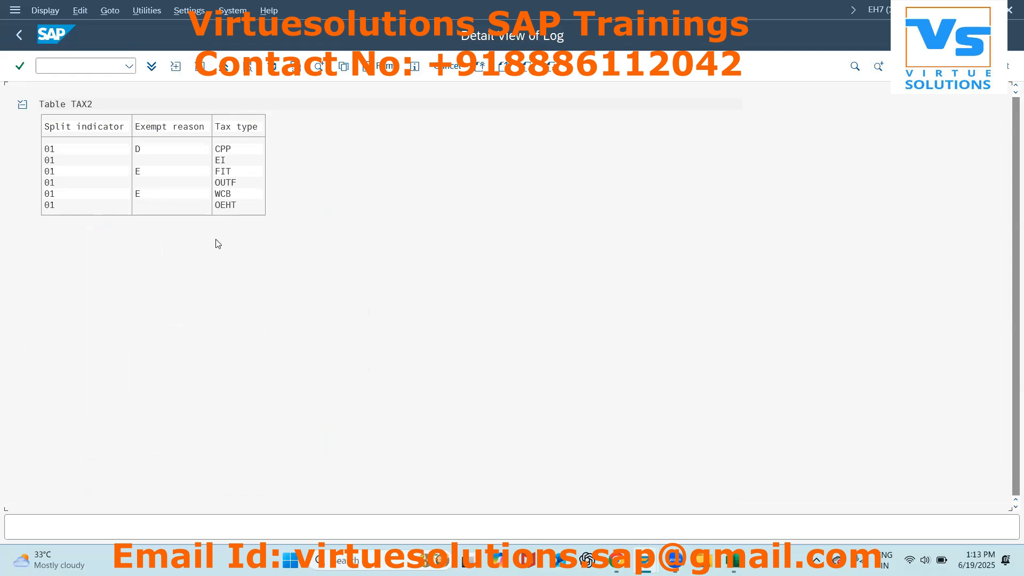
left_click(18, 33)
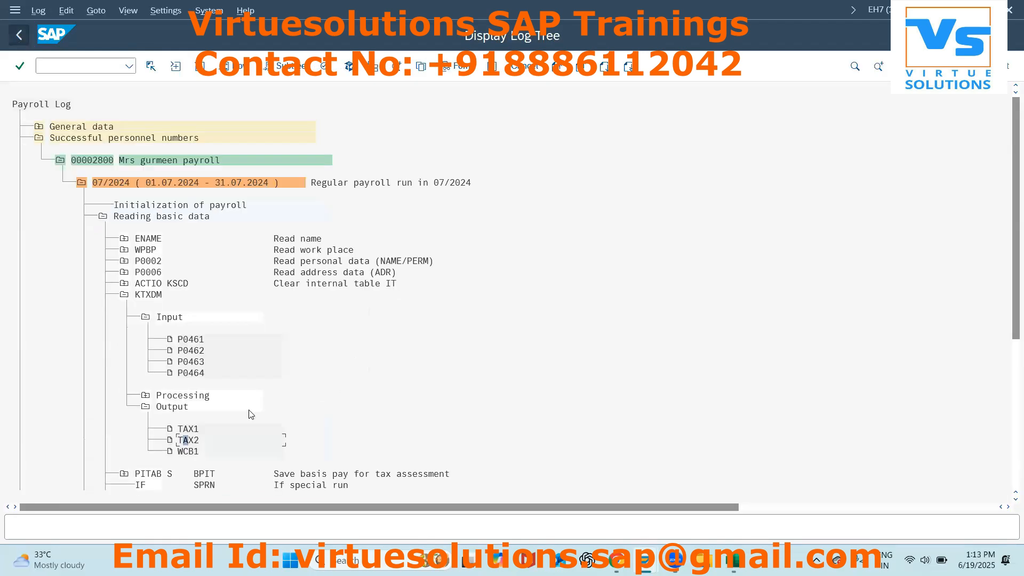
double_click(188, 452)
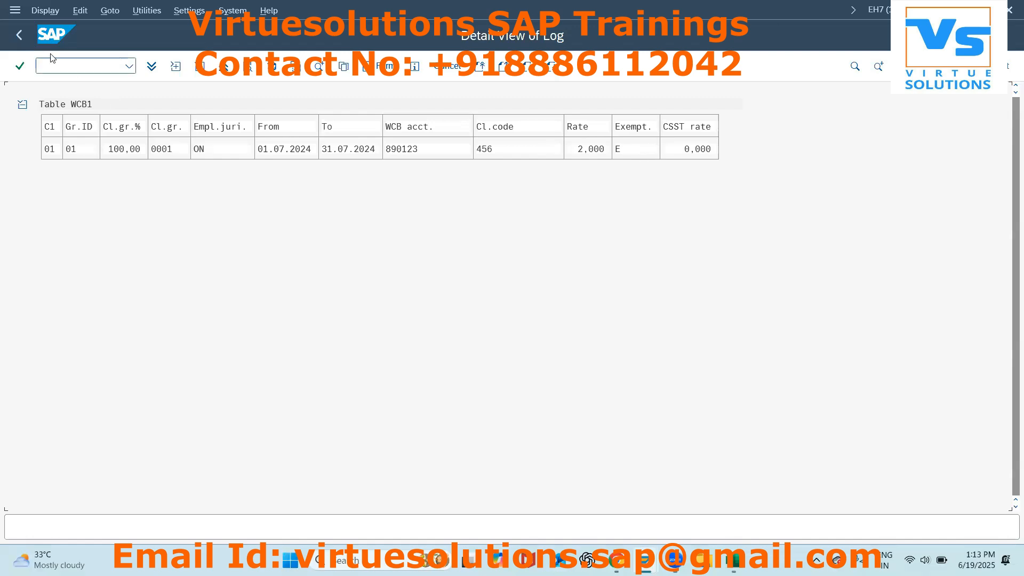
left_click(20, 34)
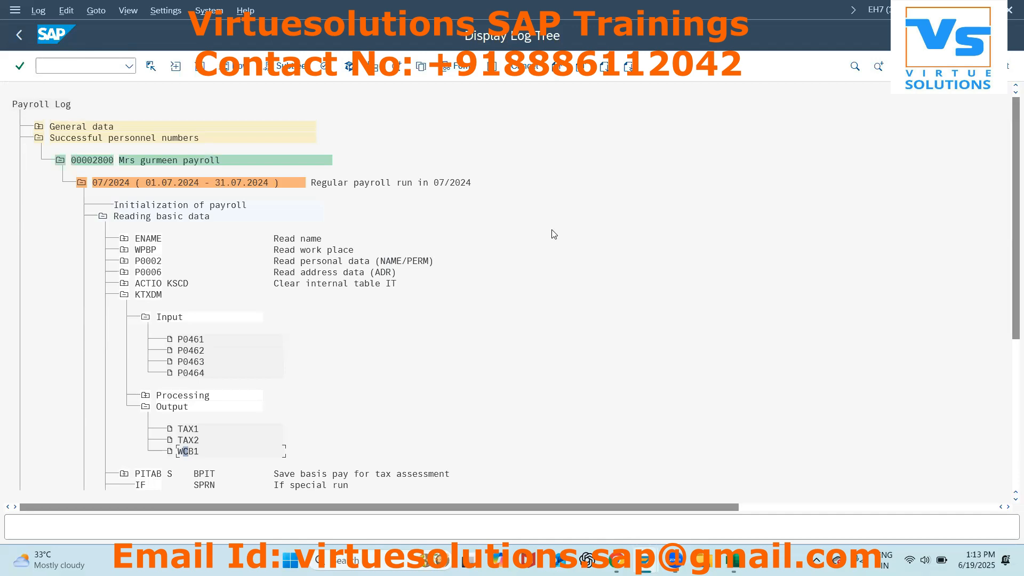
left_click(123, 296)
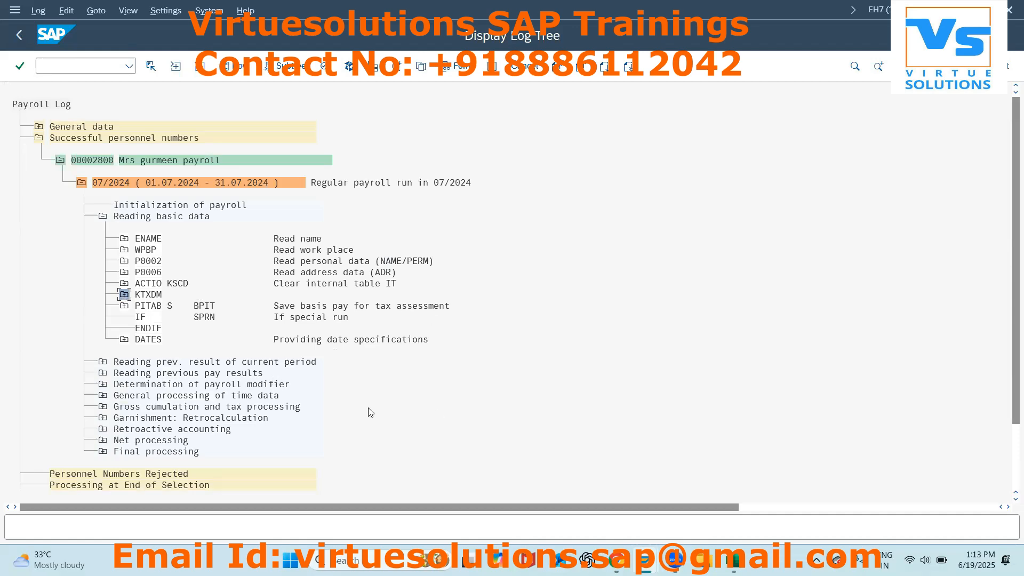
Switch to the Excel workbook and review the Canadian payroll notes on Sheet7, from the IMG settings through the payroll run entries
left_click(731, 561)
left_click(134, 382)
key("Up")
key("Up")
key("Up")
key("Up")
key("Up")
key("Up")
key("Up")
key("Up")
key("Up")
key("Up")
key("Up")
key("Up")
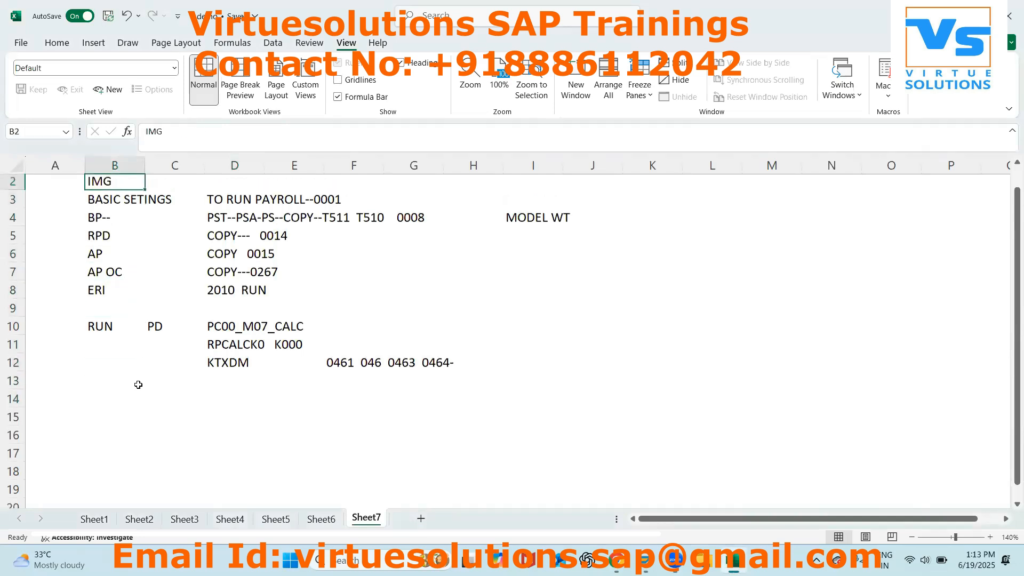
key("Up")
key("Down")
key("Down")
key("Down")
key("Down")
key("Down")
key("Down")
key("Down")
key("Down")
key("Down")
key("Down")
key("Down")
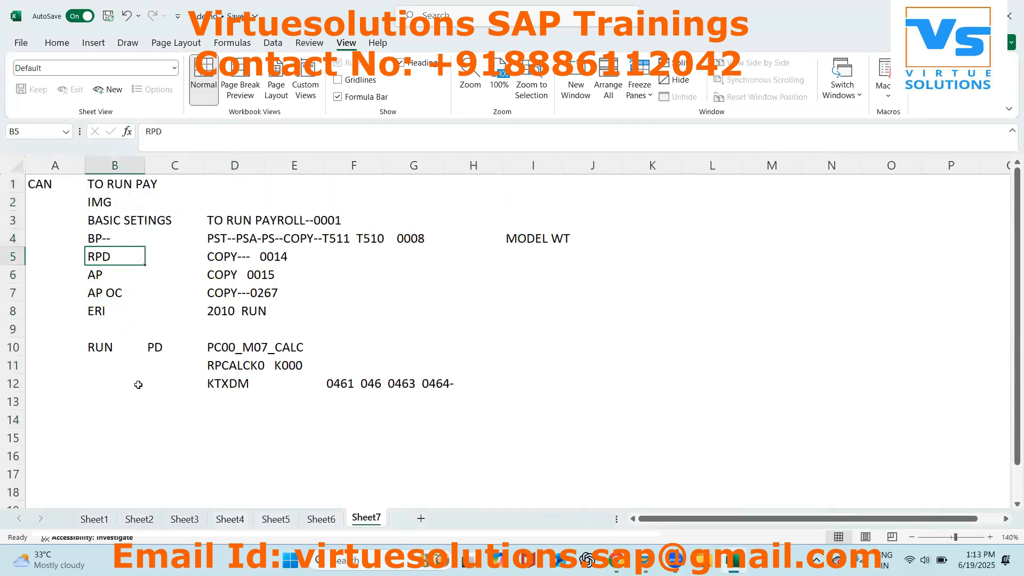
key("Down")
key("Down")
key("Down")
key("Down")
key("Down")
key("Down")
key("Down")
key("Down")
key("Down")
key("Down")
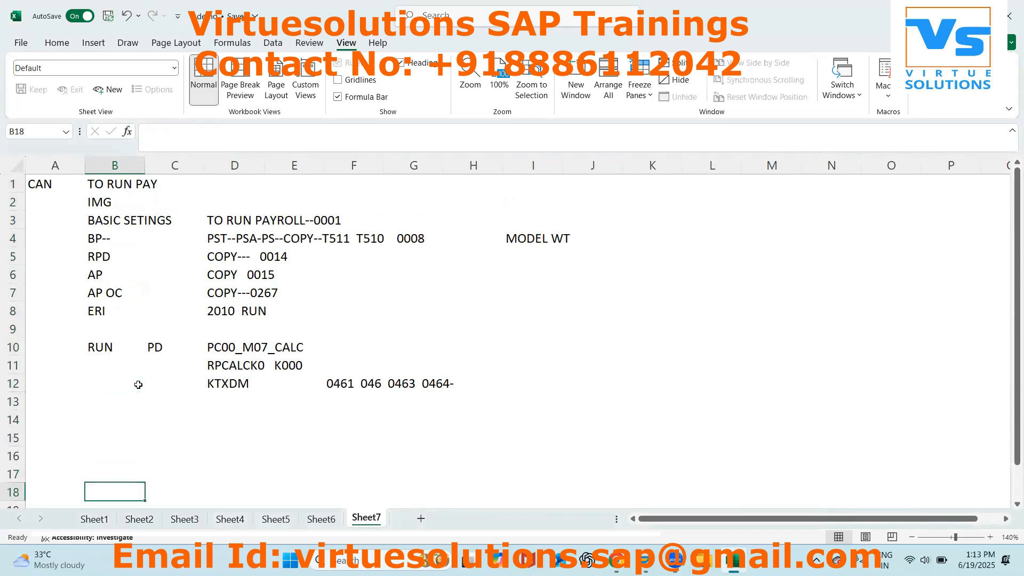
key("Up")
key("Up")
key("Up")
key("Up")
key("Up")
key("Up")
key("Up")
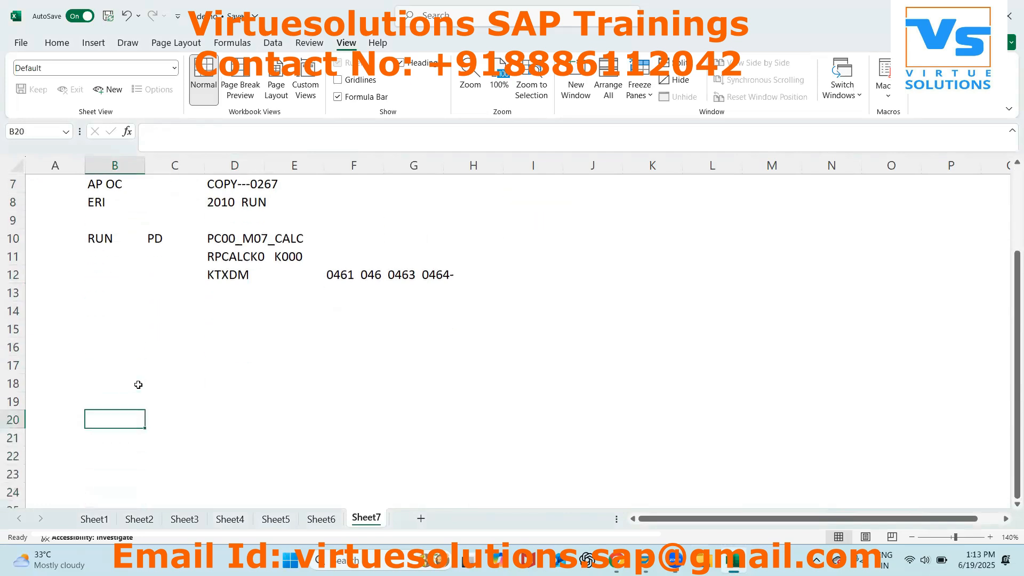
key("Up")
key("Up")
key("Up")
key("Up")
key("Up")
key("Up")
key("Up")
key("Up")
key("Up")
key("Up")
key("Up")
key("Up")
key("Up")
key("Up")
key("Down")
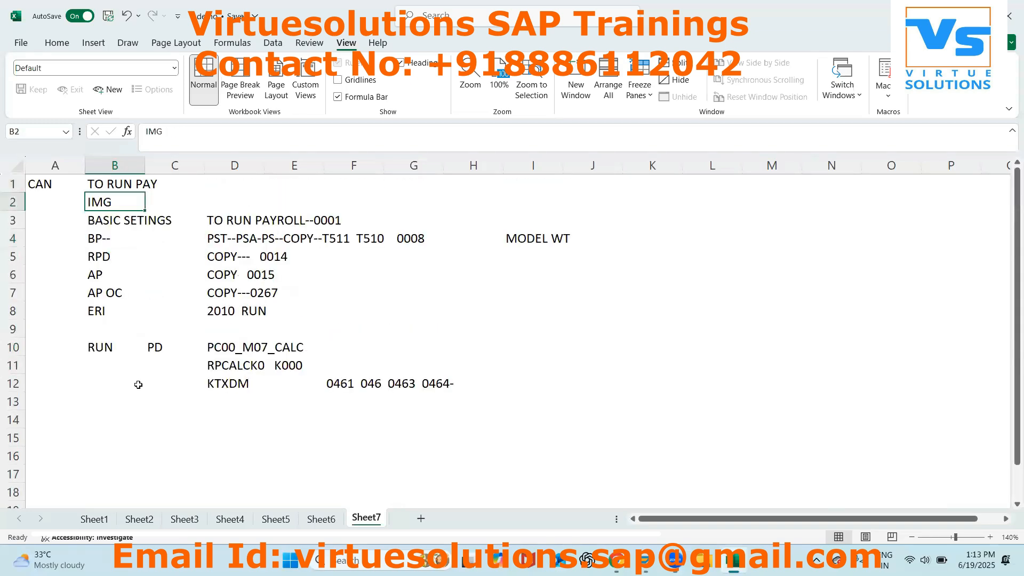
Add the notes "time wage" in cell B14 and "abs val" in cell B15
key("Down")
key("Down")
key("Down")
key("Down")
key("Down")
key("Down")
key("Down")
key("Down")
key("Down")
key("Down")
key("Down")
key("Down")
key("Down")
key("Down")
key("Down")
key("Up")
key("Up")
key("Up")
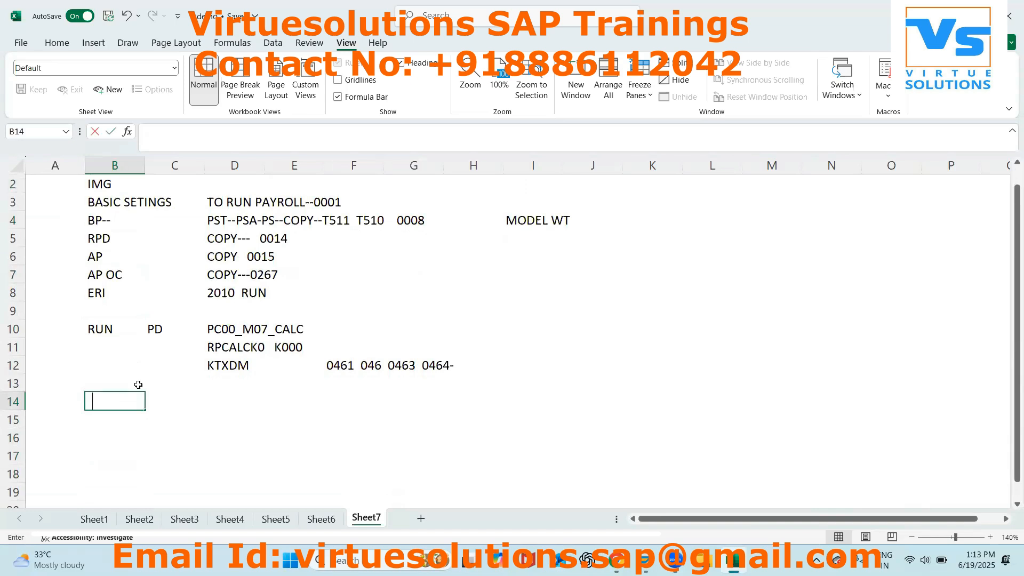
type("time wage")
key("Return")
type("abs cv")
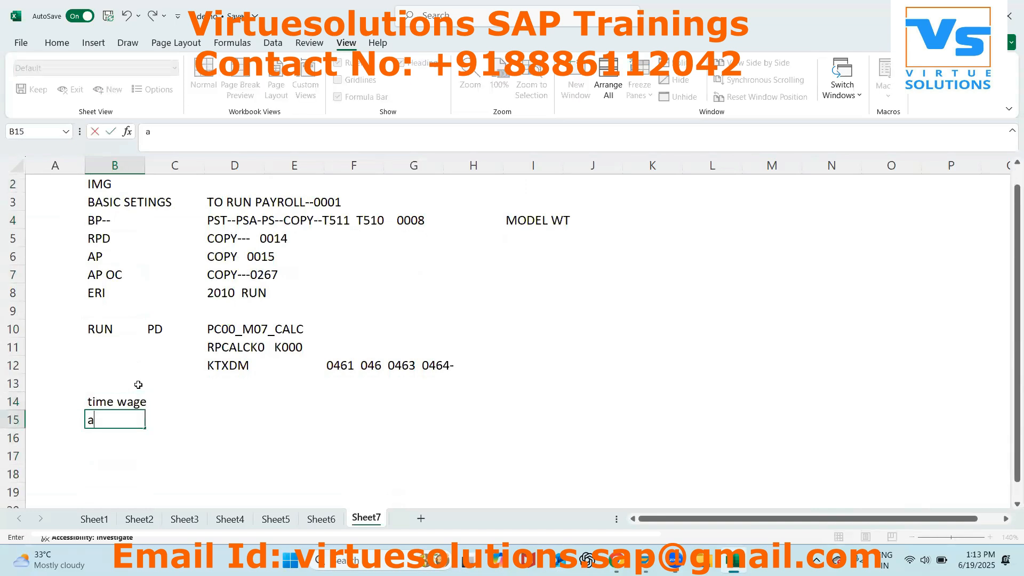
key("BackSpace")
key("BackSpace")
type("val")
key("Return")
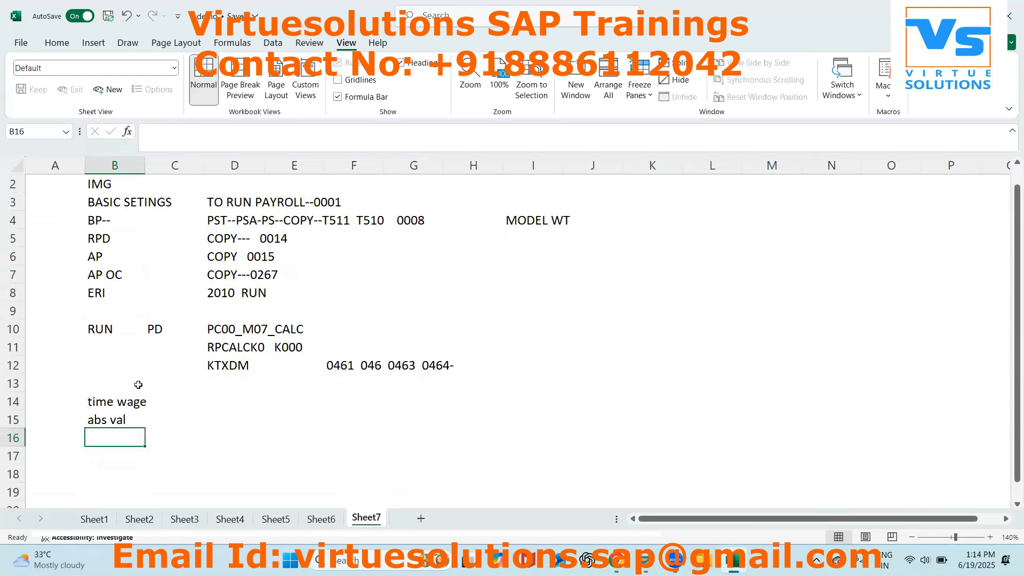
Switch back to the SAP payroll log and expand the Processing node of PARTT under General processing of time data
key("alt+Tab")
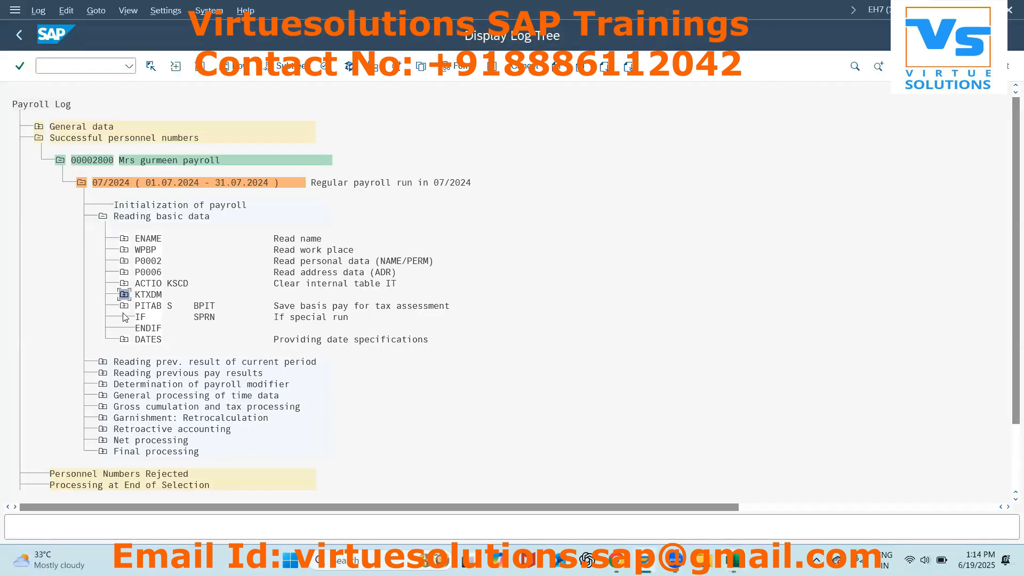
left_click(82, 183)
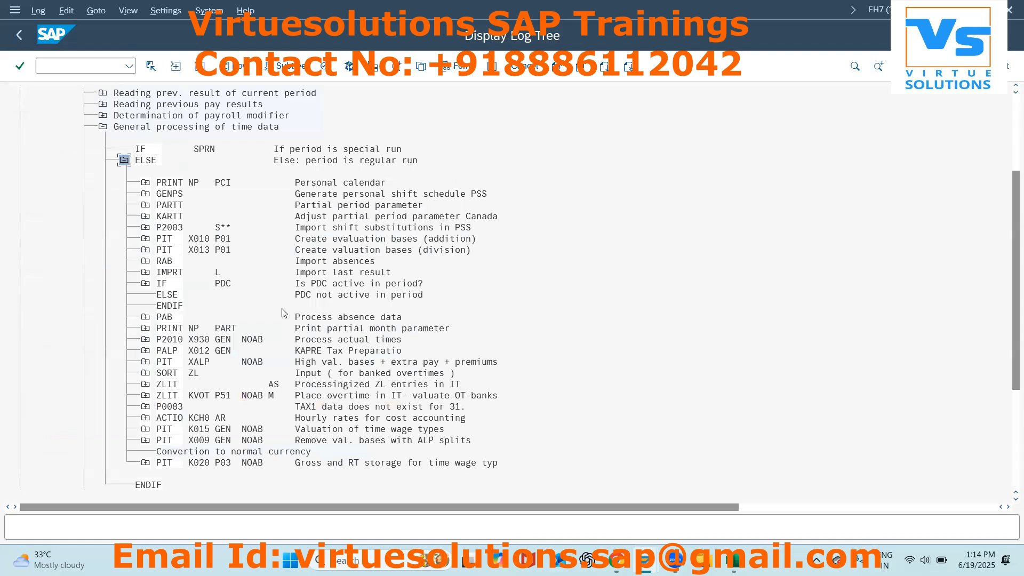
left_click(177, 206)
left_click(175, 218)
left_click(145, 205)
left_click(167, 239)
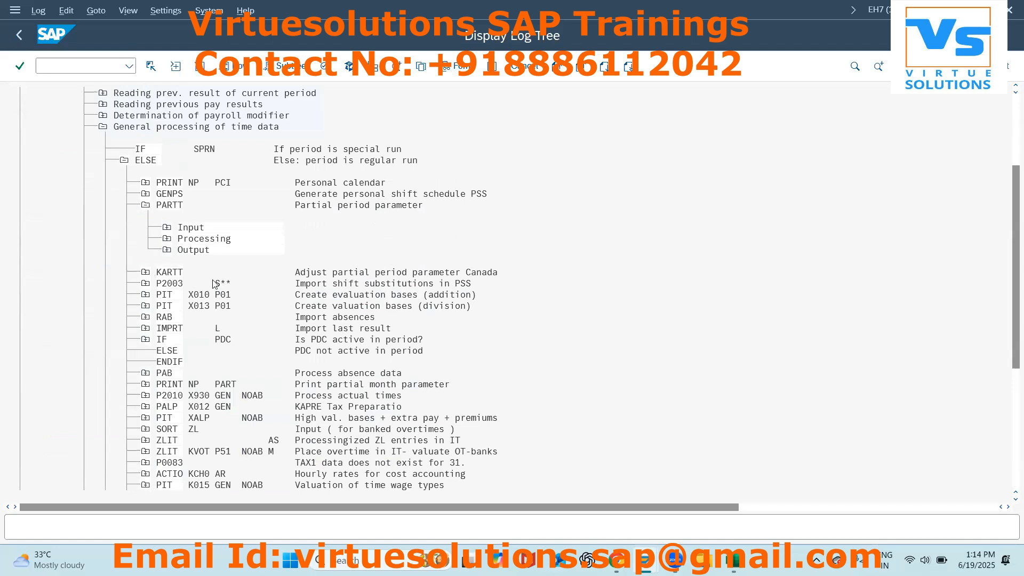
View the details of Total period parameter and Partial period parameter for WPBP period 01
double_click(230, 261)
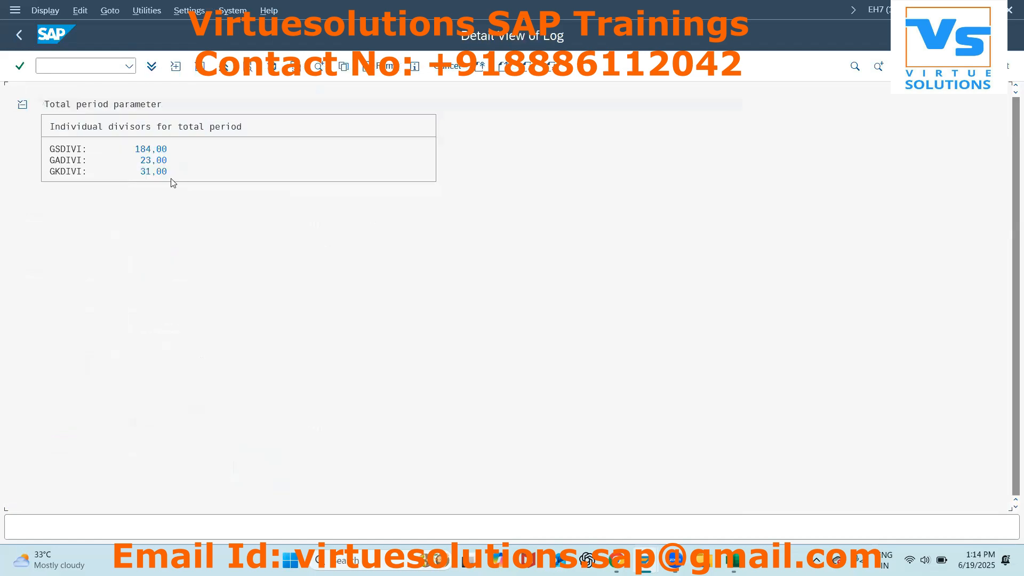
left_click(19, 35)
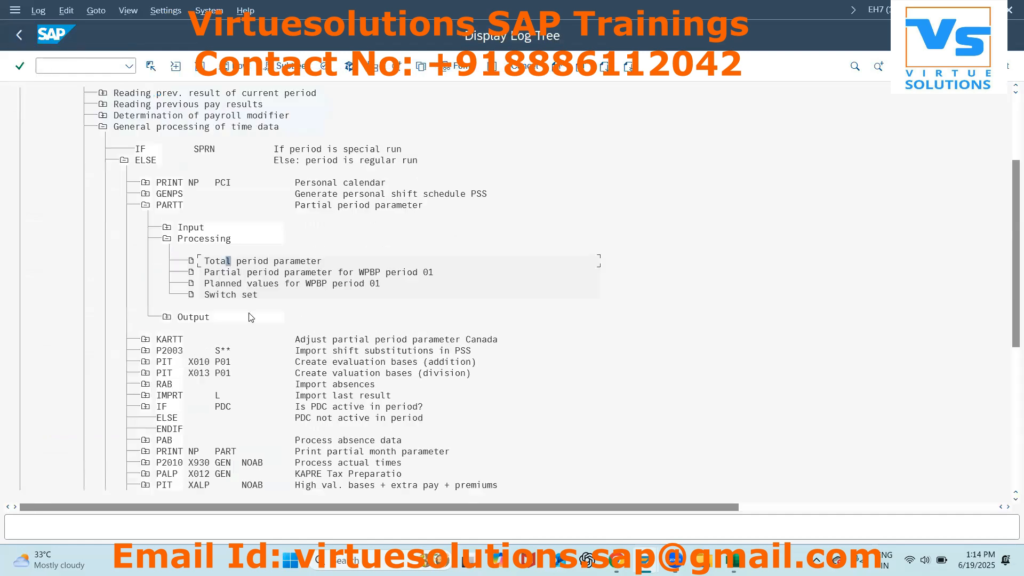
double_click(229, 273)
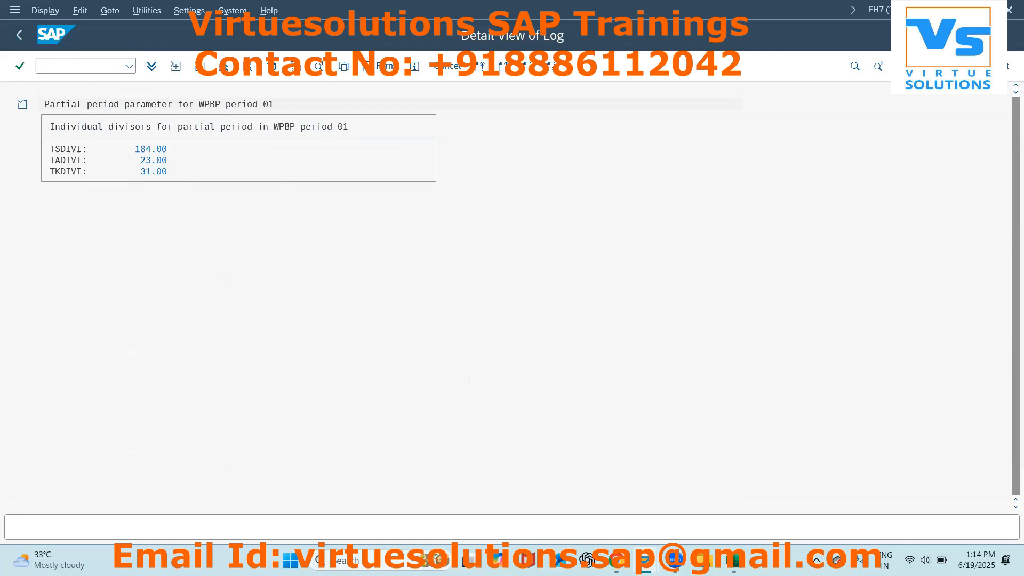
key("F3")
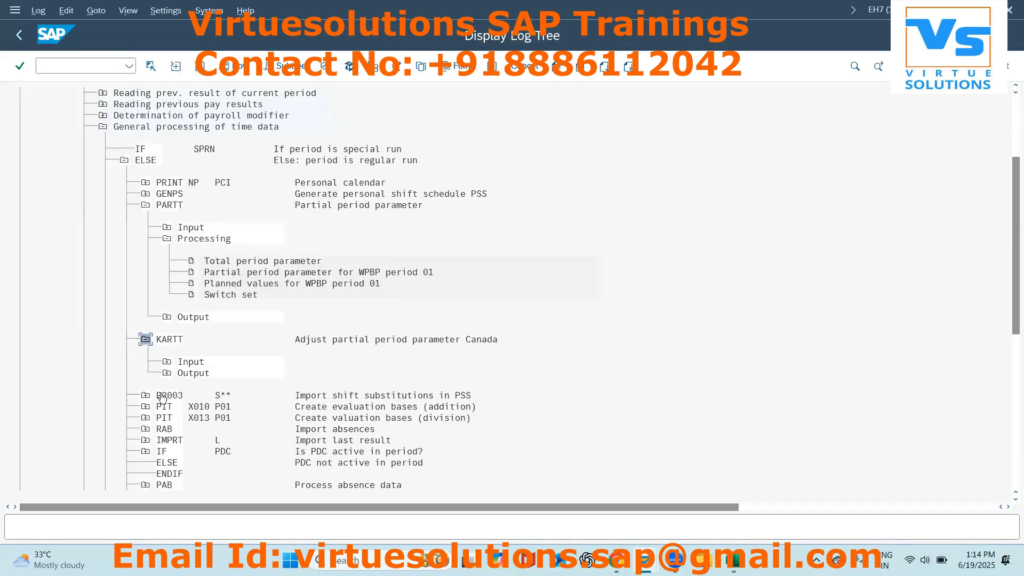
Examine the WPBP, PSP and PARX tables in the input of the KARTT function
left_click(167, 362)
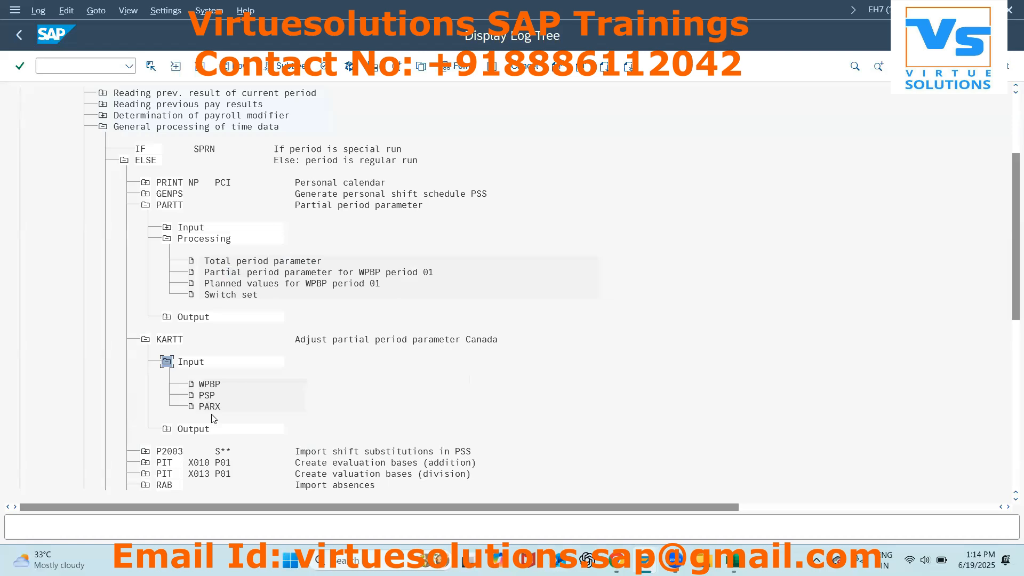
left_click(212, 389)
double_click(212, 389)
key("F3")
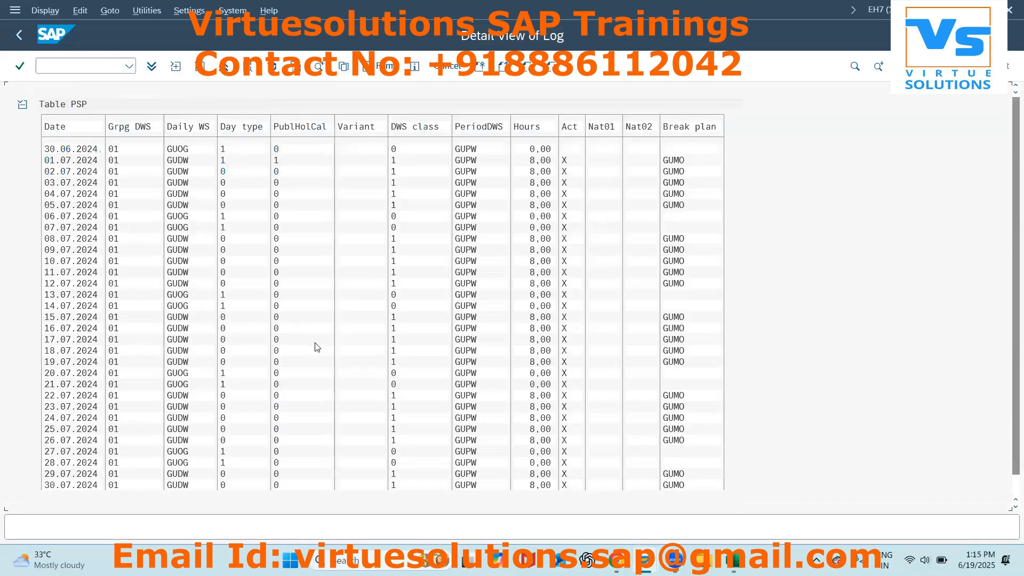
left_click(19, 36)
double_click(207, 408)
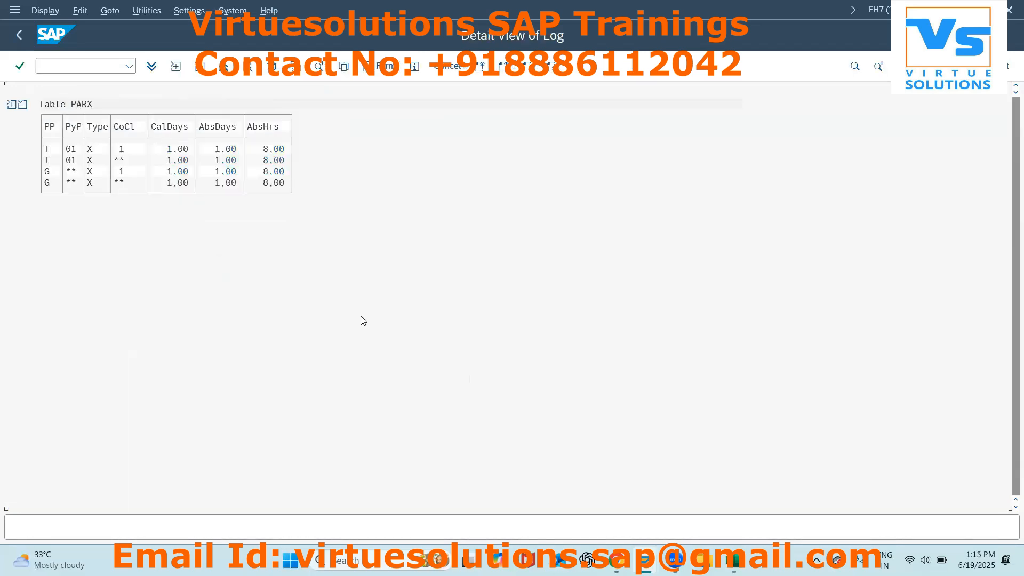
left_click(19, 35)
View the PARX table in the KARTT output and collapse General processing of time data
left_click(168, 430)
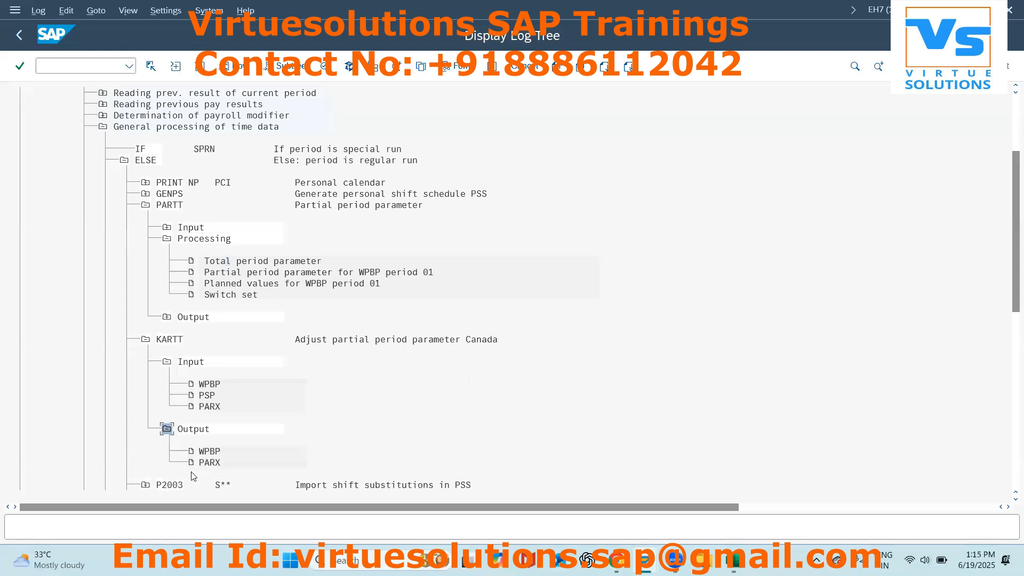
left_click(212, 452)
double_click(215, 463)
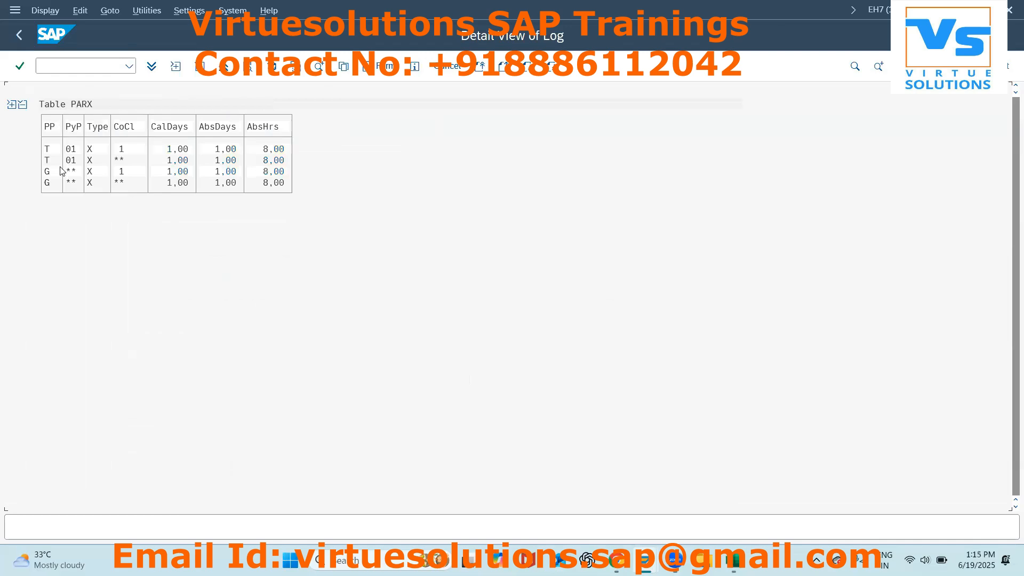
left_click(20, 36)
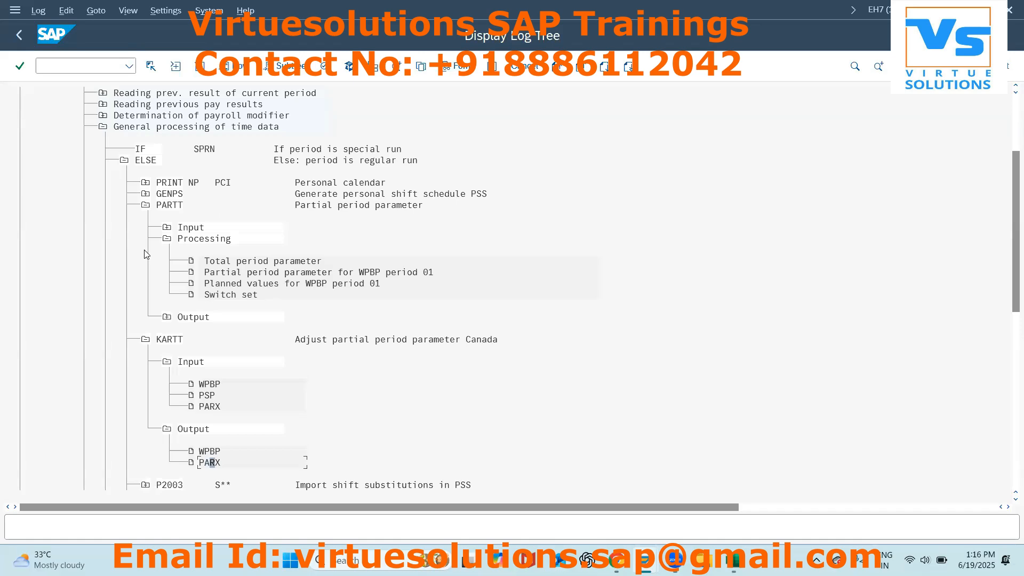
left_click(103, 127)
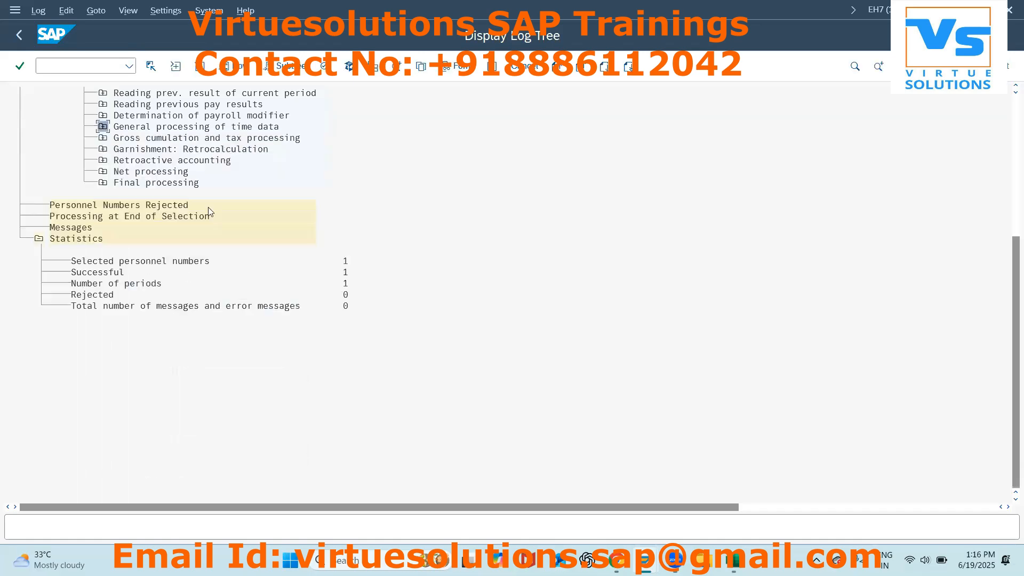
Open a new SAP session from the Display Log Tree window and bring it to the SAP Easy Access screen
key("alt+Tab")
mouse_move(649, 560)
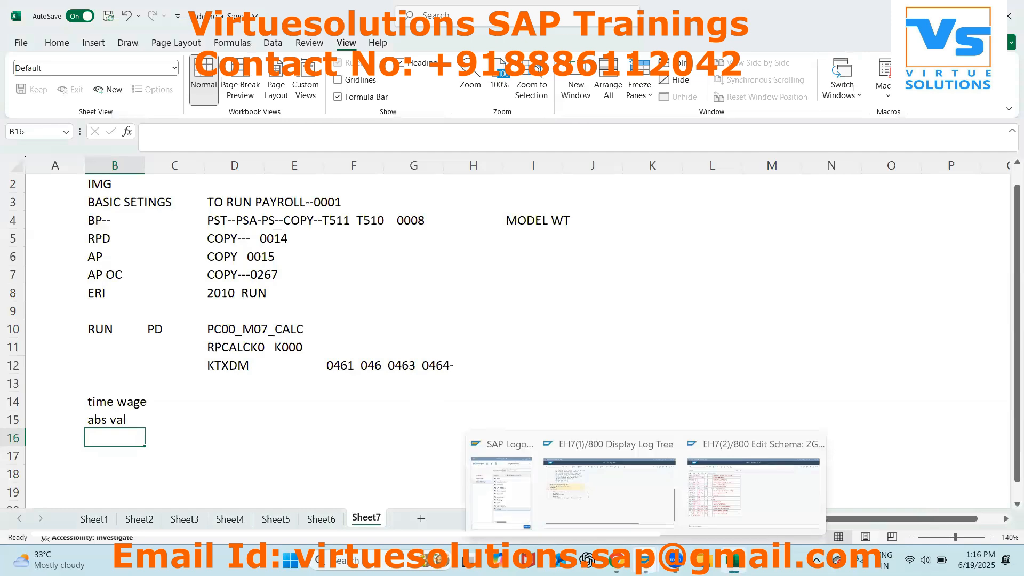
left_click(635, 473)
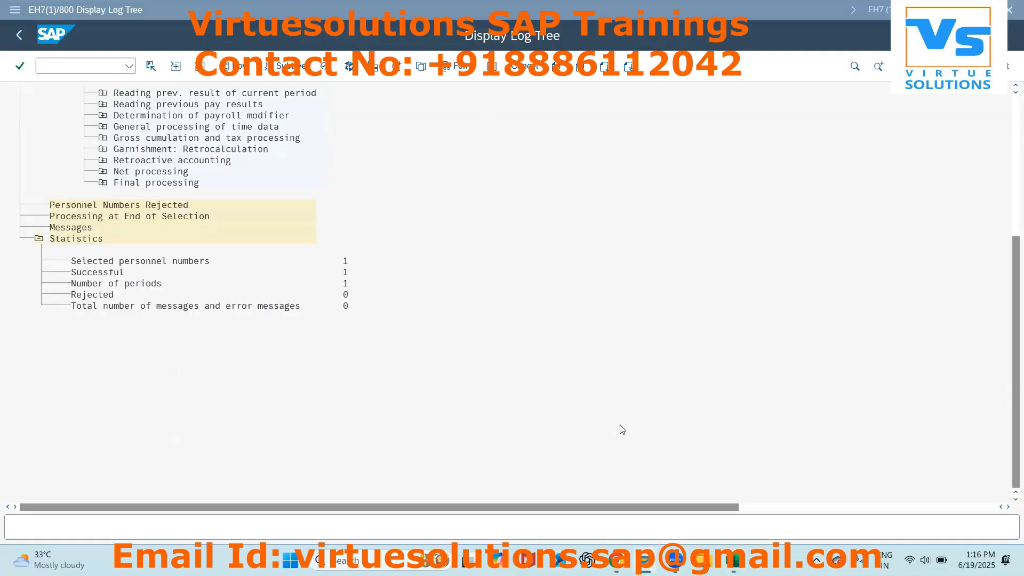
key("ctrl+n")
double_click(106, 116)
key("F3")
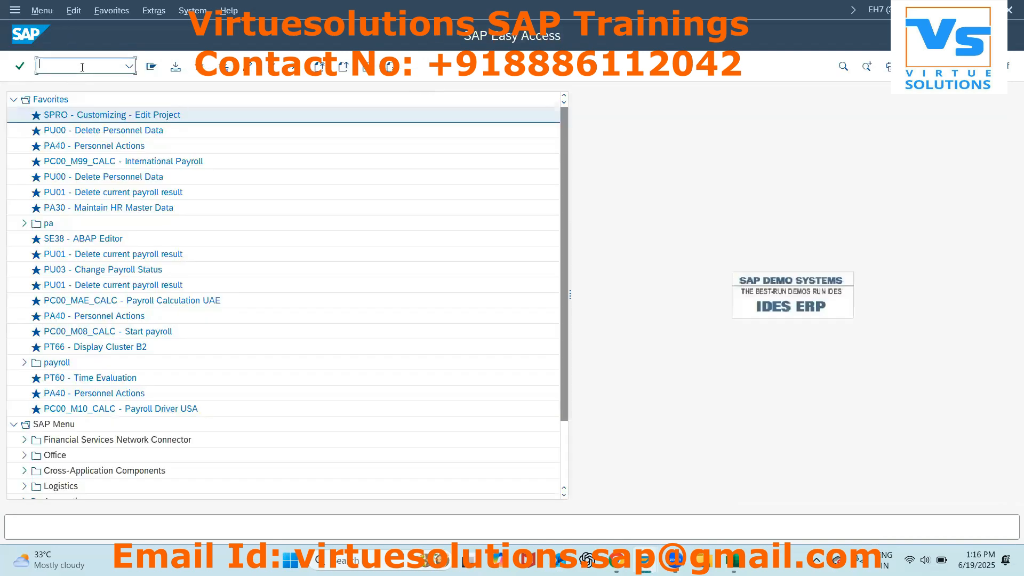
Run transaction o037 and set the country grouping to Canada
type("o037")
key("Return")
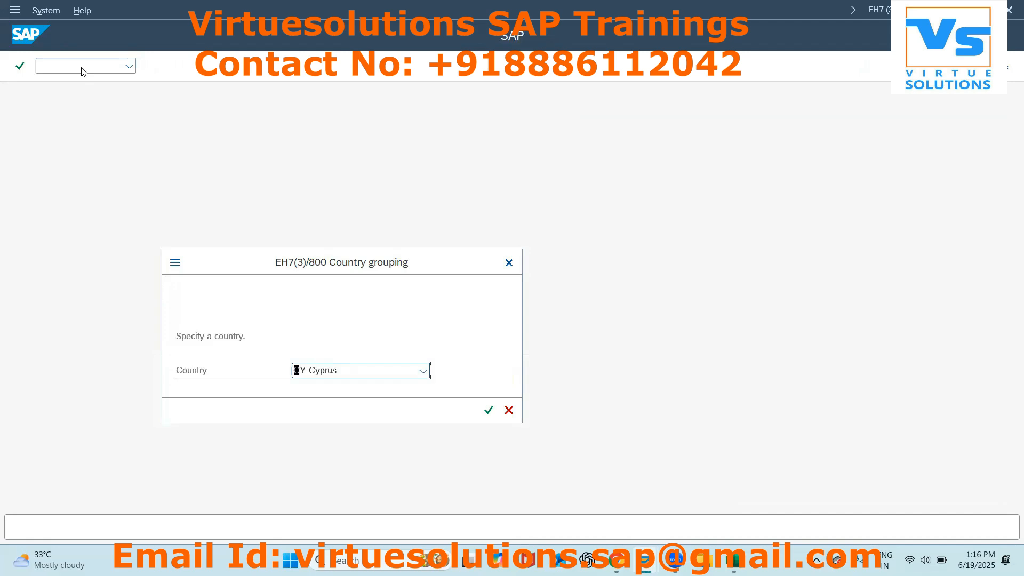
type("07 Canada")
key("Return")
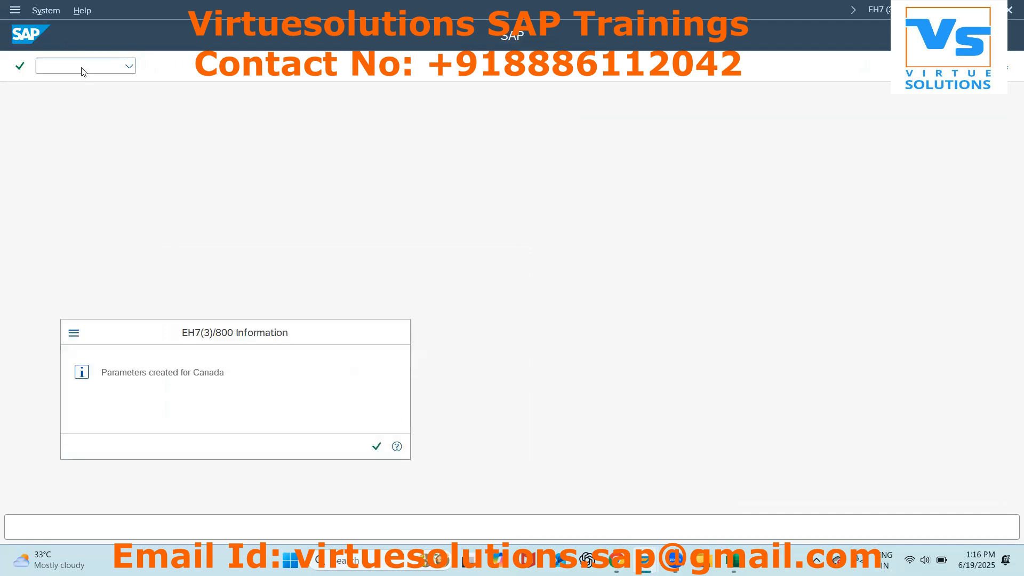
key("Return")
Open the SAP Reference IMG from the SPRO - Customizing - Edit Project favorite
left_click(150, 68)
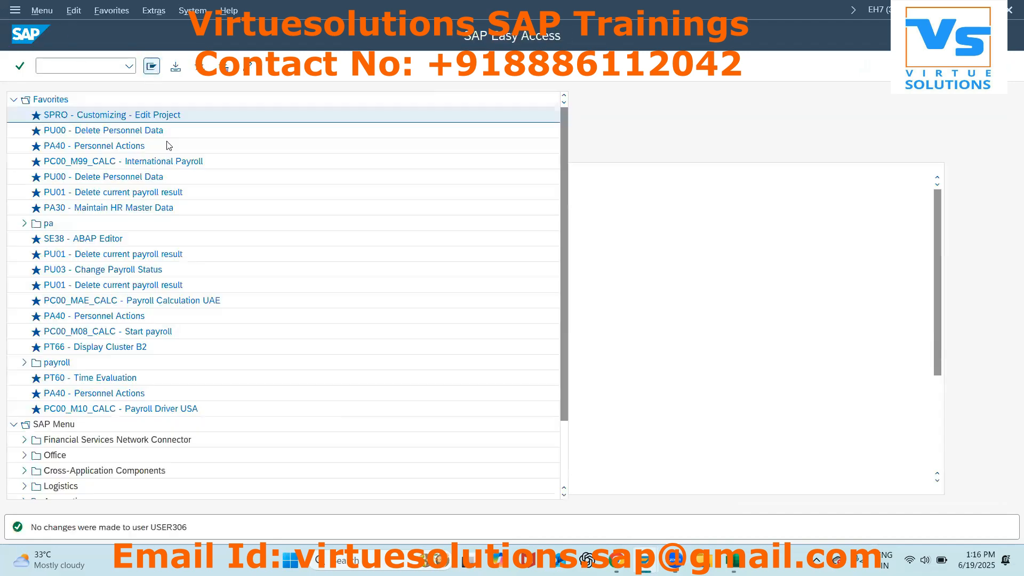
double_click(113, 115)
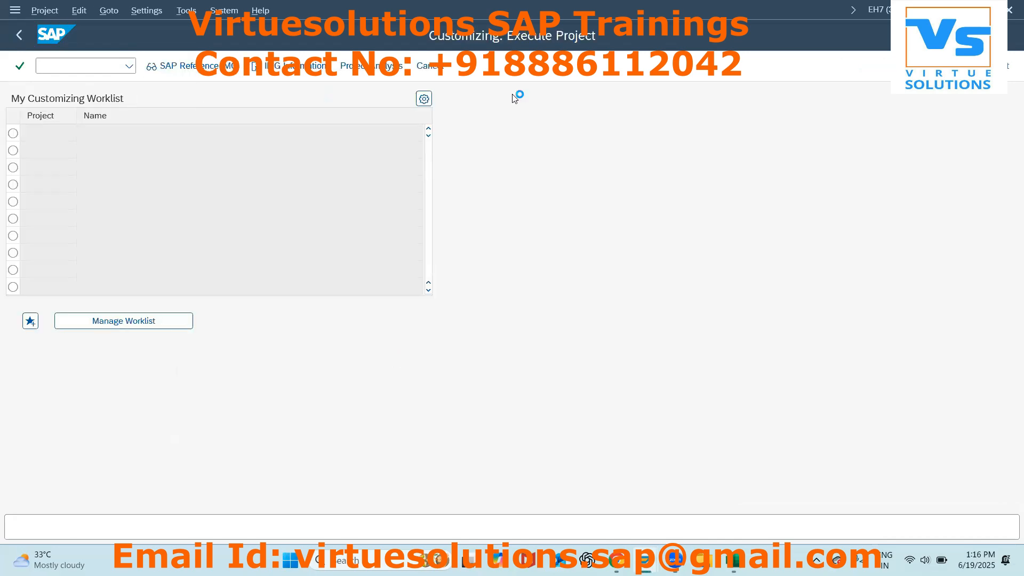
key("F5")
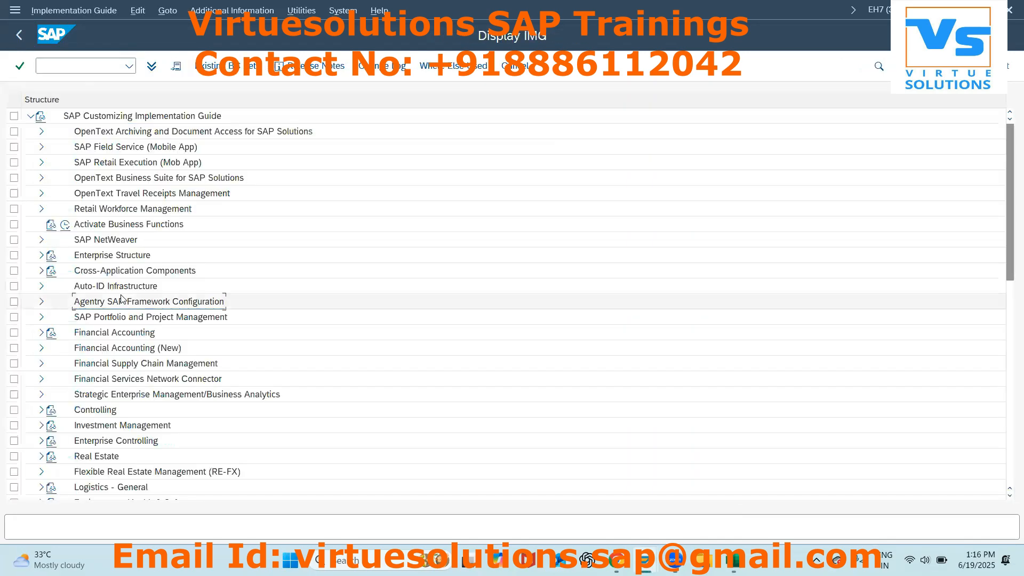